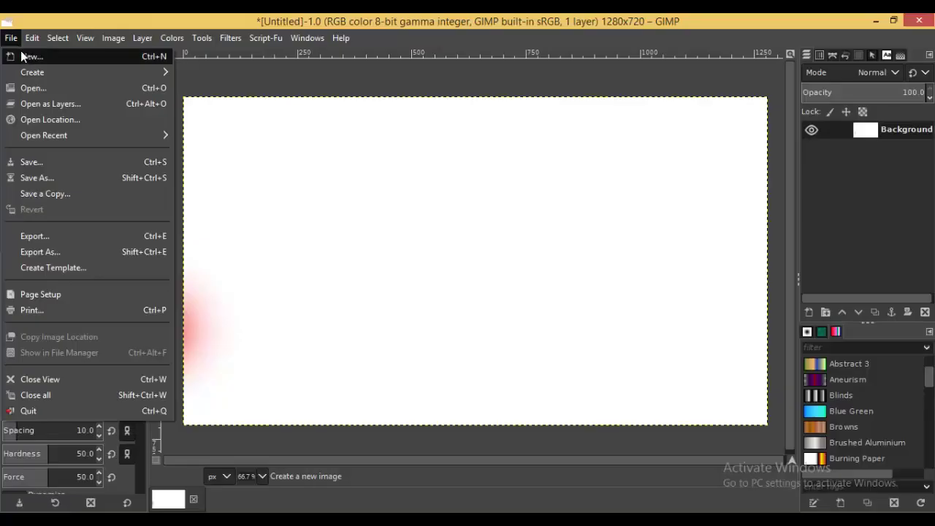
# Step: Create a new blank image at the default 1280×720 px size
pyautogui.click(24, 53)
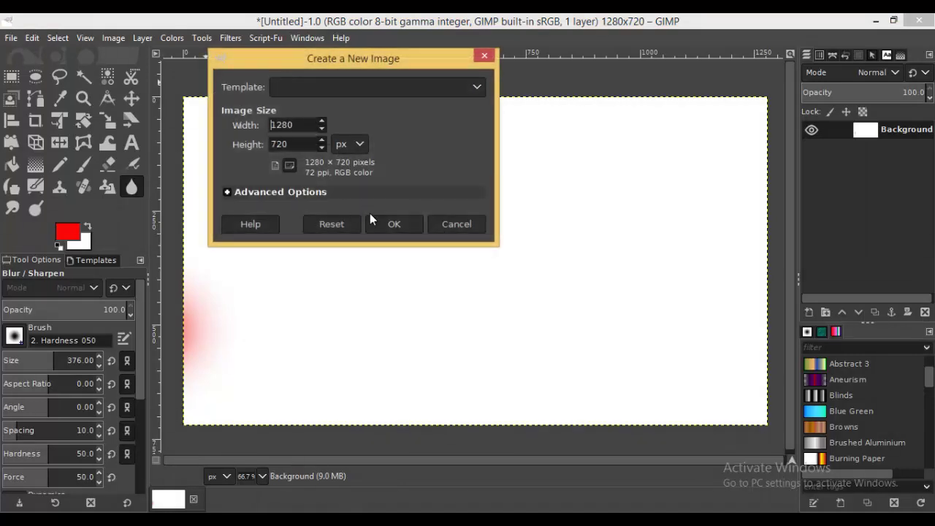
pyautogui.click(393, 225)
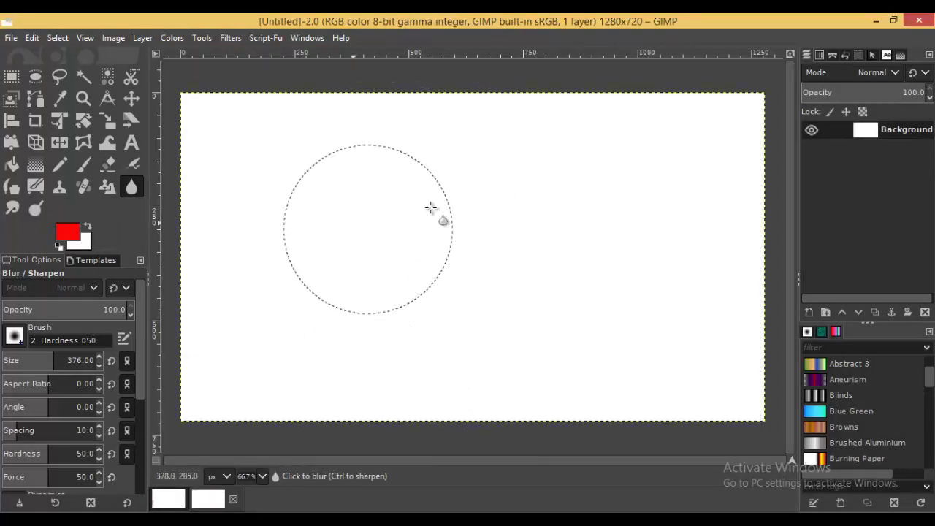
# Step: Add a text box near the canvas centre reading 'blur'
pyautogui.click(130, 142)
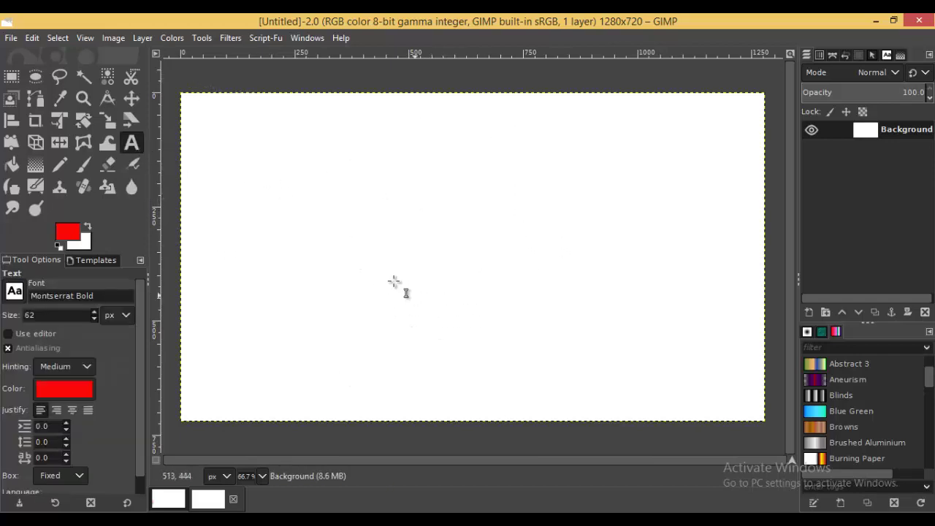
pyautogui.click(395, 241)
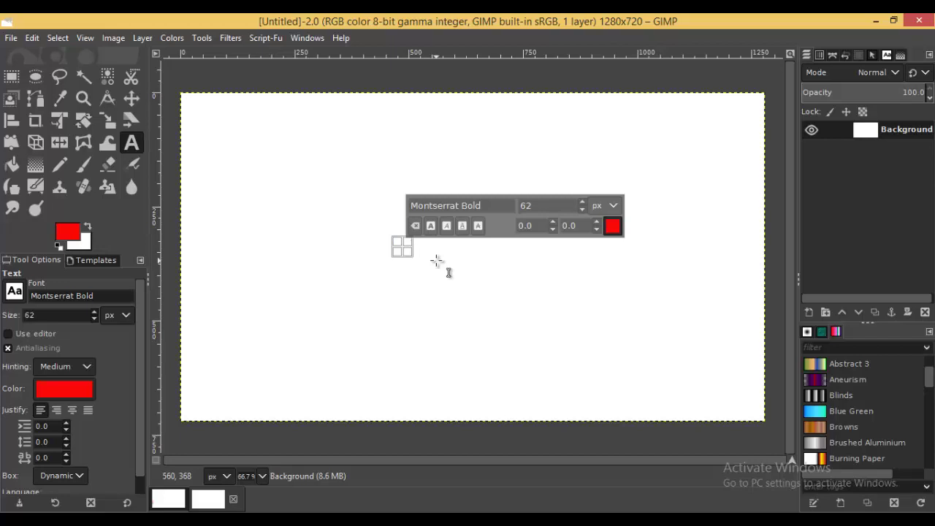
pyautogui.write('bl')
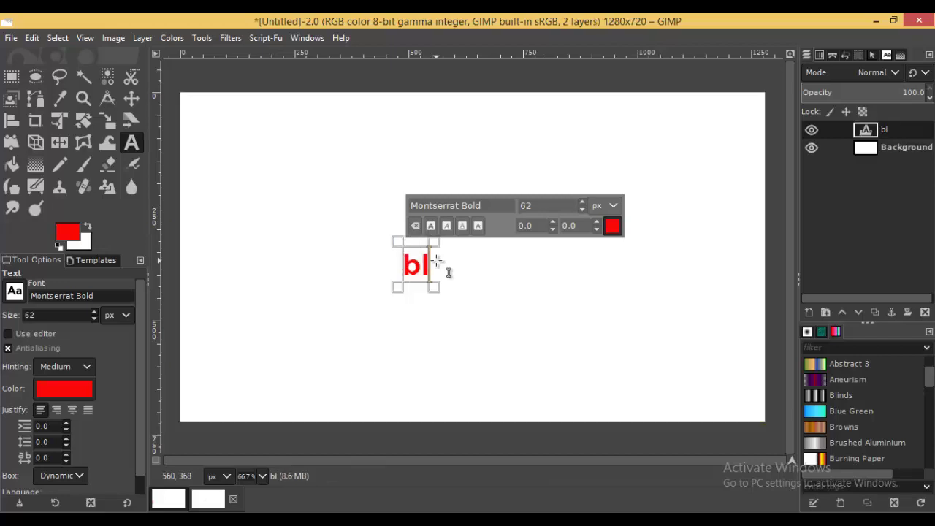
pyautogui.write('ur')
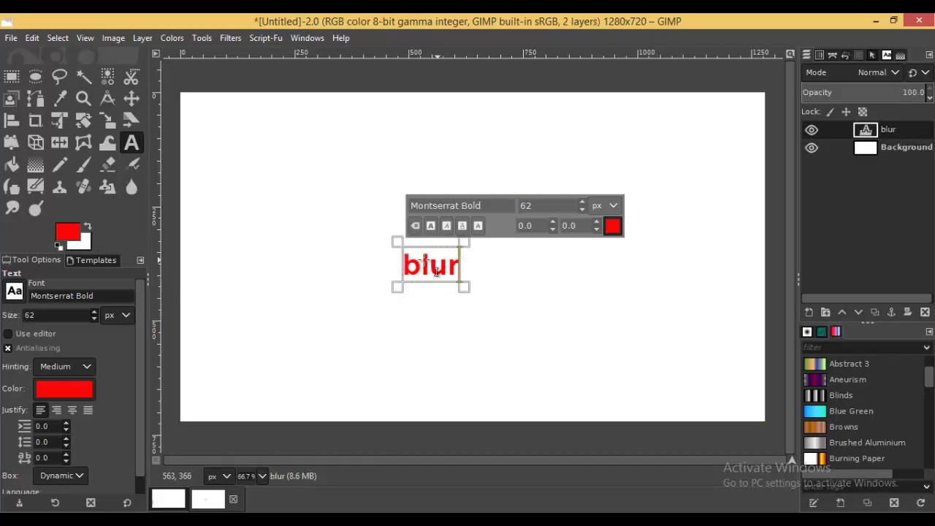
# Step: Select the blur text and enlarge it to size 222
pyautogui.moveTo(396, 260); pyautogui.dragTo(458, 283)
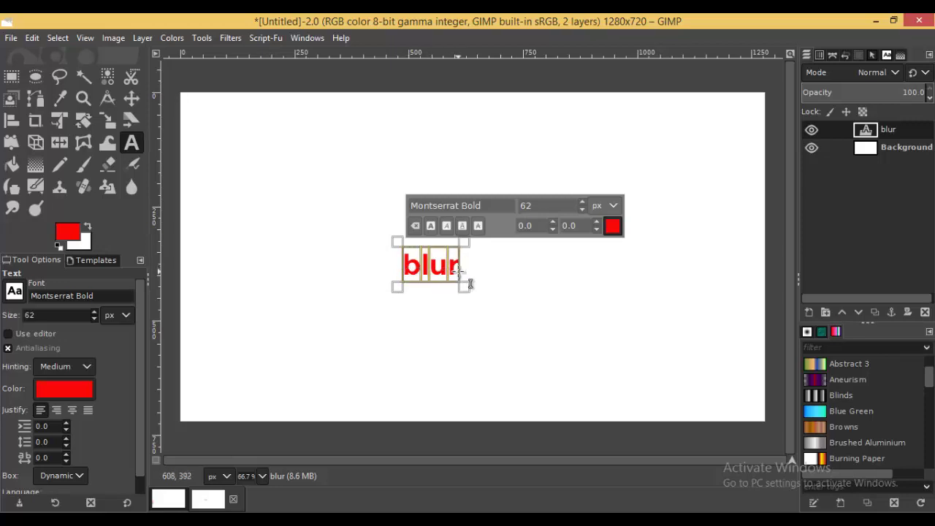
pyautogui.scroll(5, 585, 201)
pyautogui.scroll(5, 586, 201)
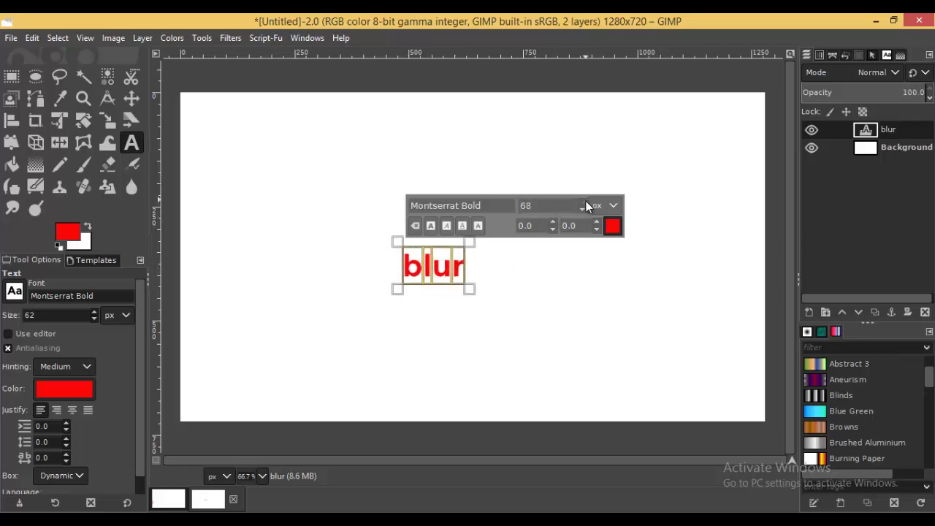
pyautogui.scroll(6, 585, 201)
pyautogui.scroll(10, 586, 201)
pyautogui.scroll(10, 586, 200)
pyautogui.scroll(15, 585, 201)
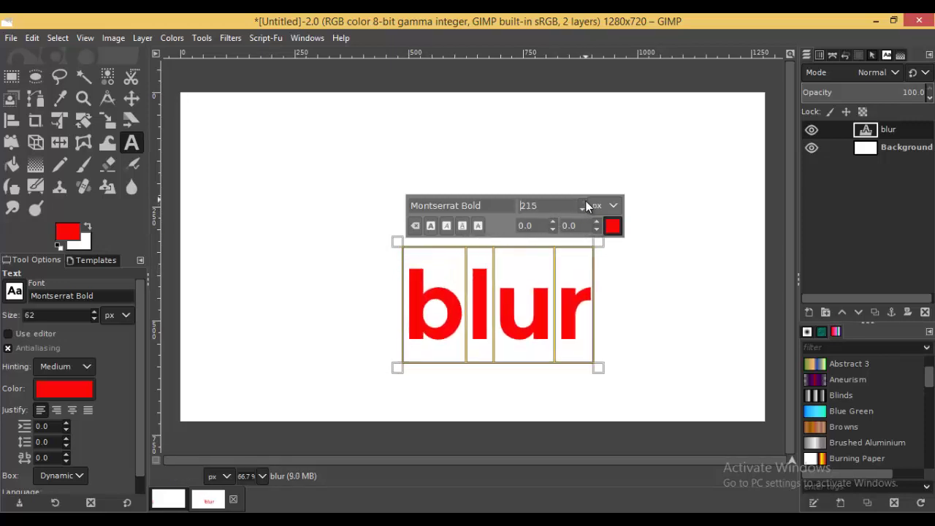
pyautogui.scroll(3, 585, 201)
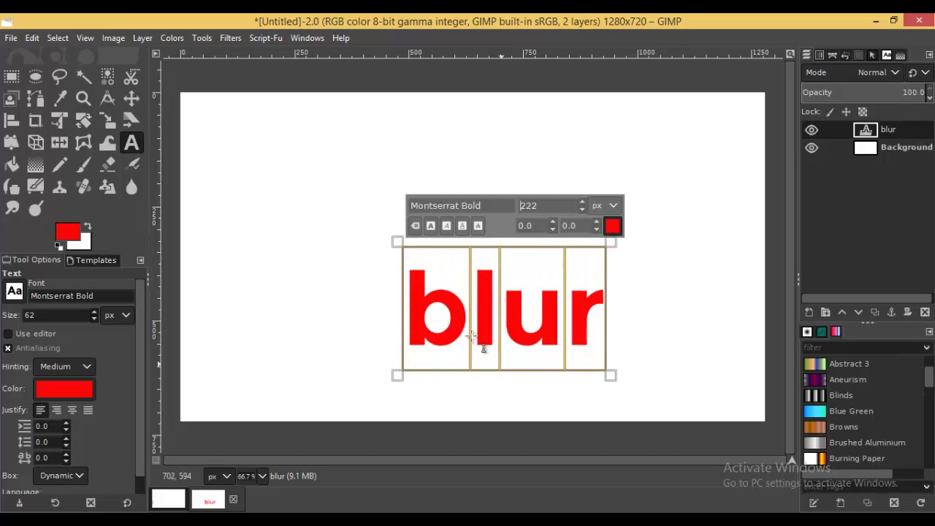
# Step: Colour the selected text black (000000)
pyautogui.click(615, 229)
pyautogui.moveTo(526, 263); pyautogui.dragTo(487, 292)
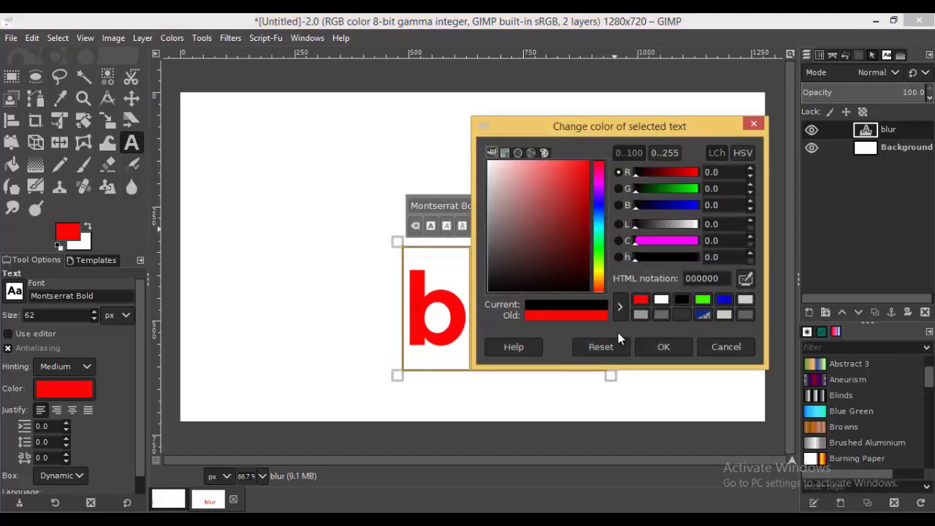
pyautogui.click(660, 347)
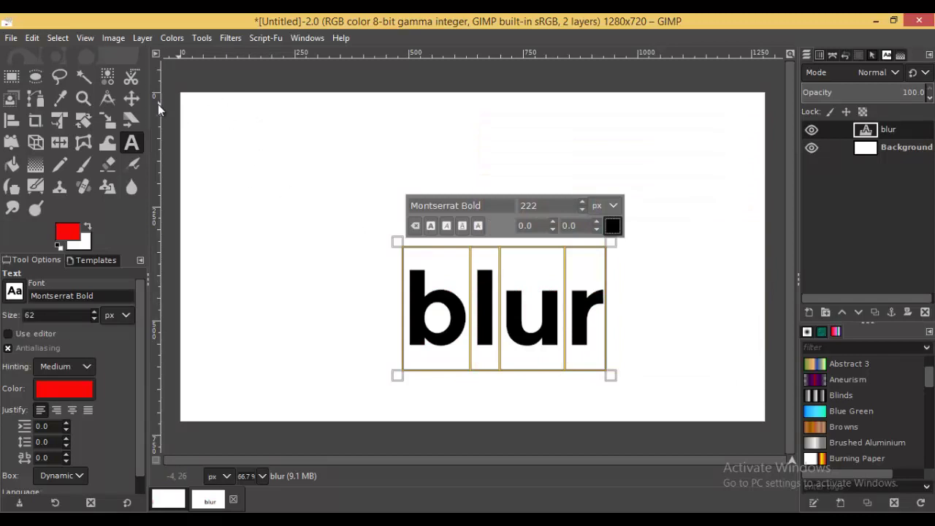
pyautogui.click(131, 99)
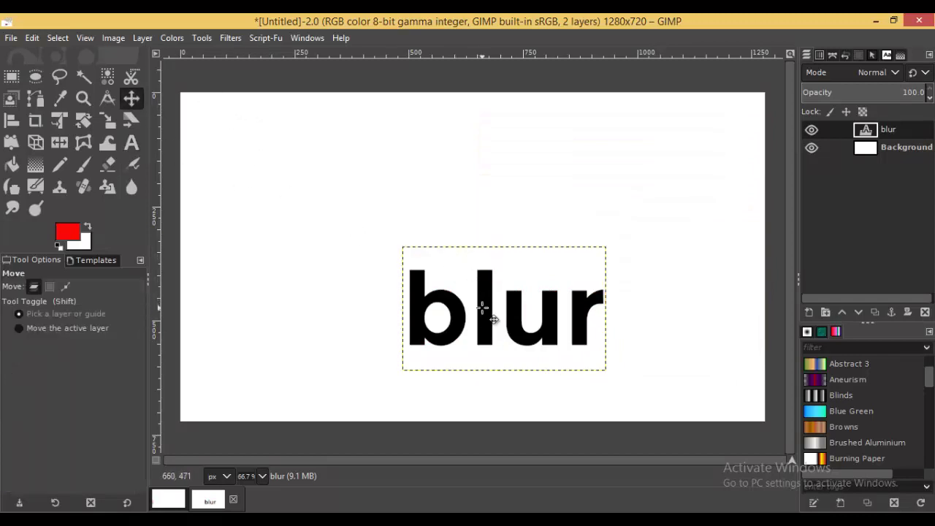
# Step: Centre the blur text on the canvas and merge it down into the Background
pyautogui.moveTo(481, 308); pyautogui.dragTo(451, 253)
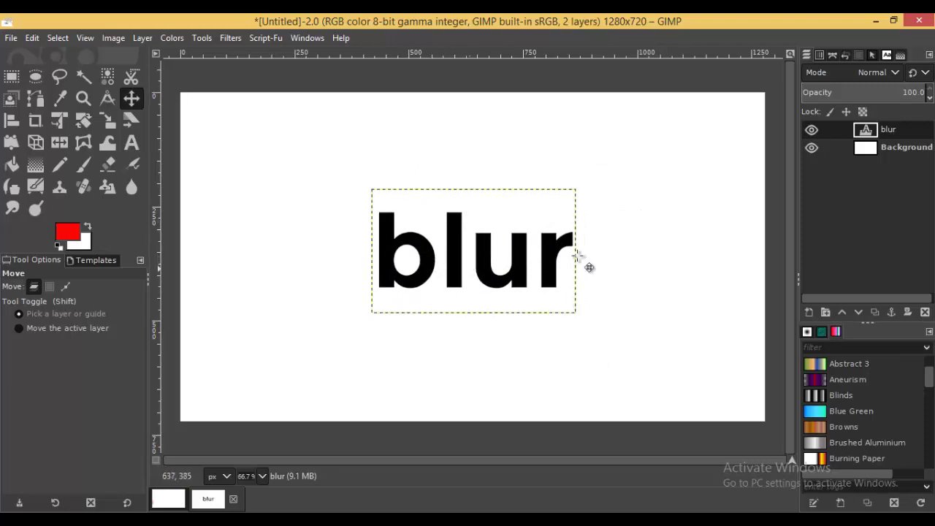
pyautogui.rightClick(837, 129)
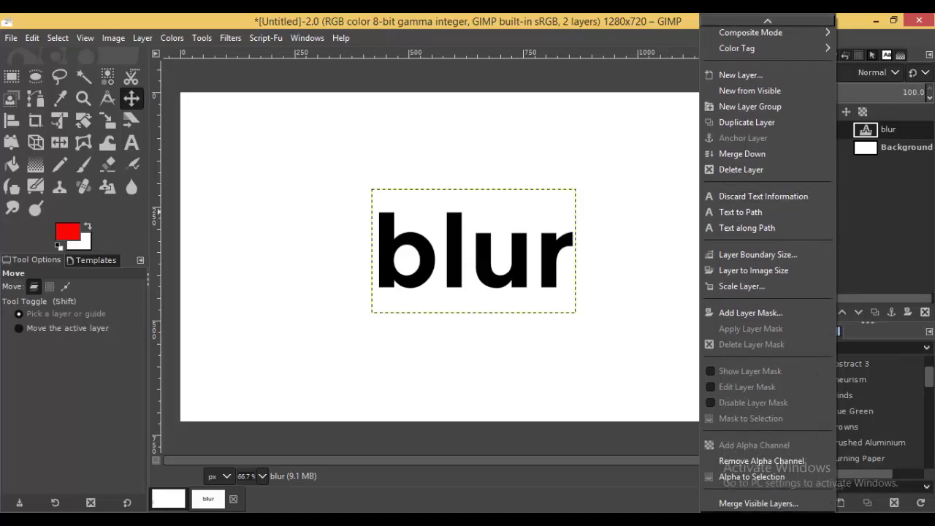
pyautogui.click(758, 504)
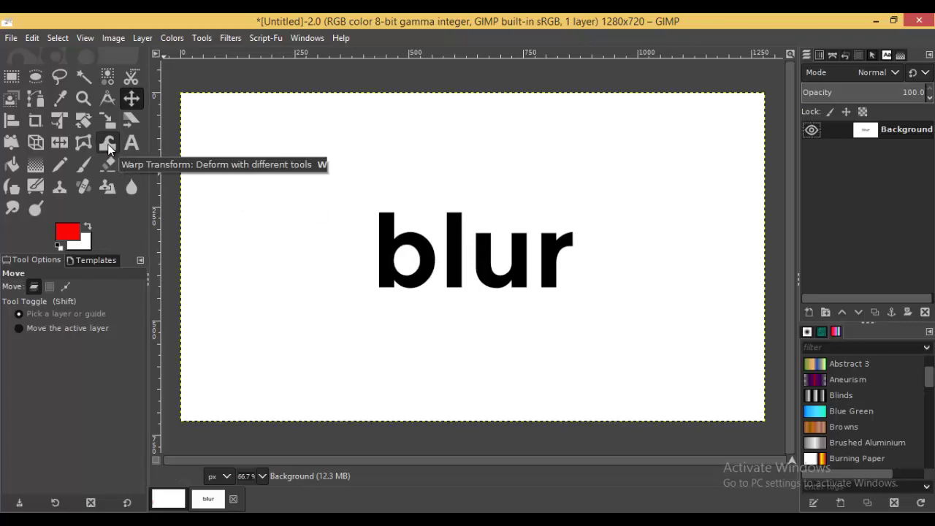
# Step: Set the Warp Transform tool to 60 animation frames and strength 73.3
pyautogui.click(108, 143)
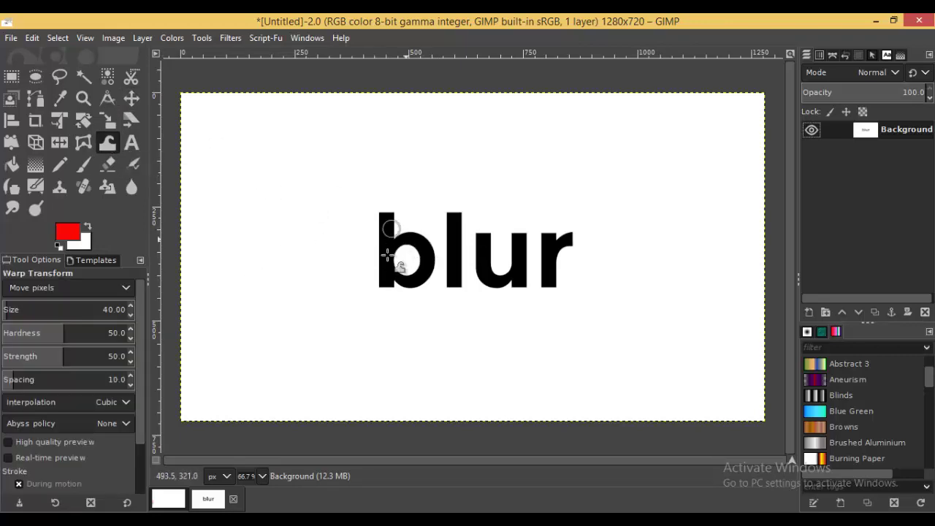
pyautogui.moveTo(139, 322); pyautogui.dragTo(147, 394)
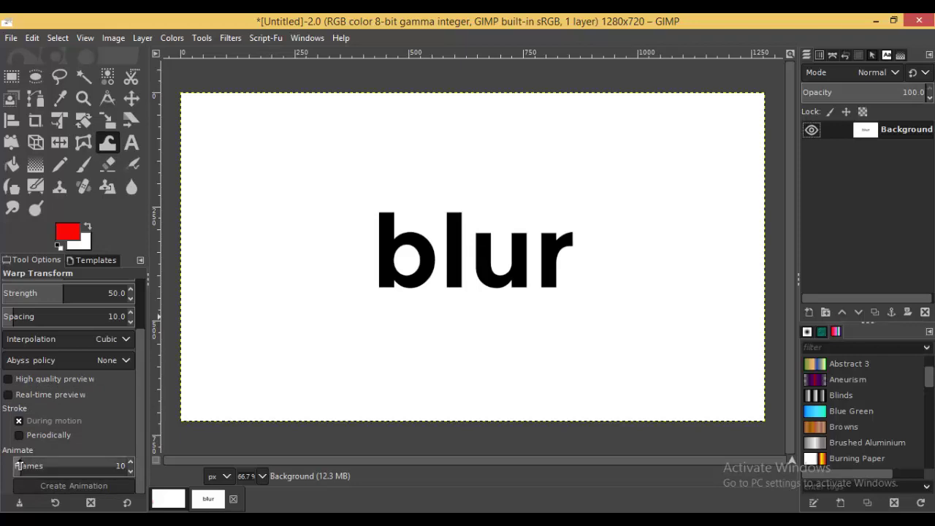
pyautogui.moveTo(19, 465); pyautogui.dragTo(27, 461)
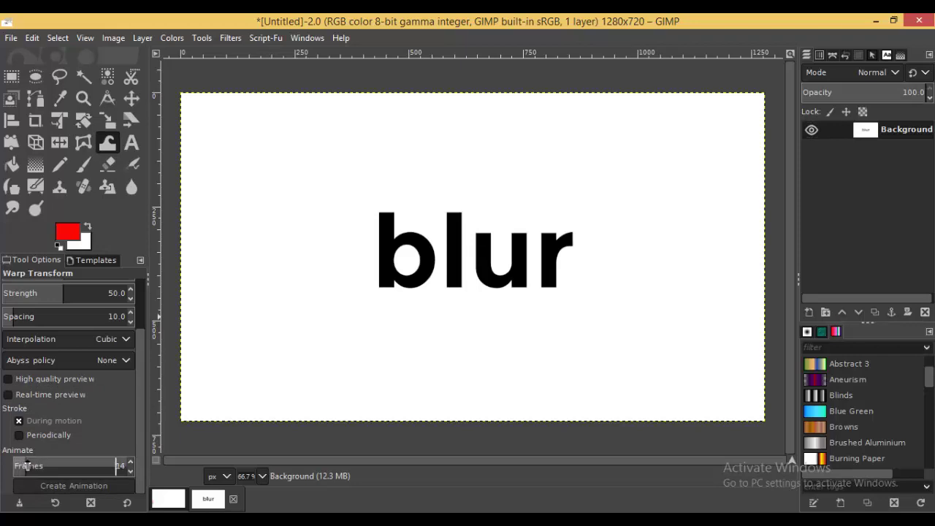
pyautogui.click(73, 467)
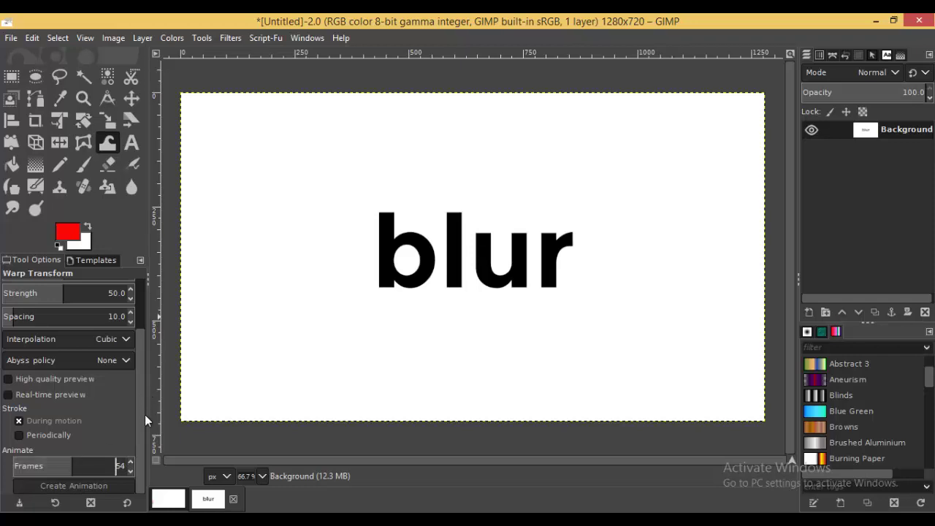
pyautogui.click(131, 461)
pyautogui.click(131, 461)
pyautogui.click(132, 462)
pyautogui.click(131, 461)
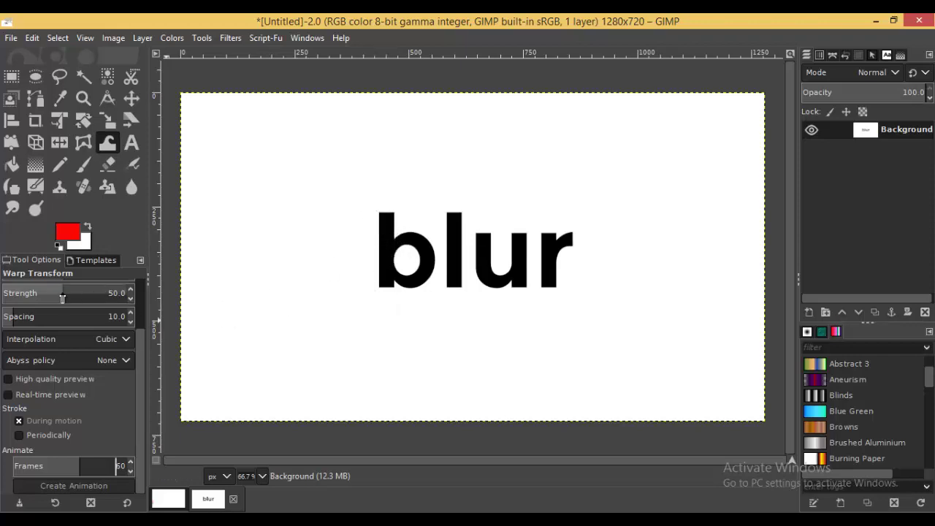
pyautogui.moveTo(62, 293); pyautogui.dragTo(85, 293)
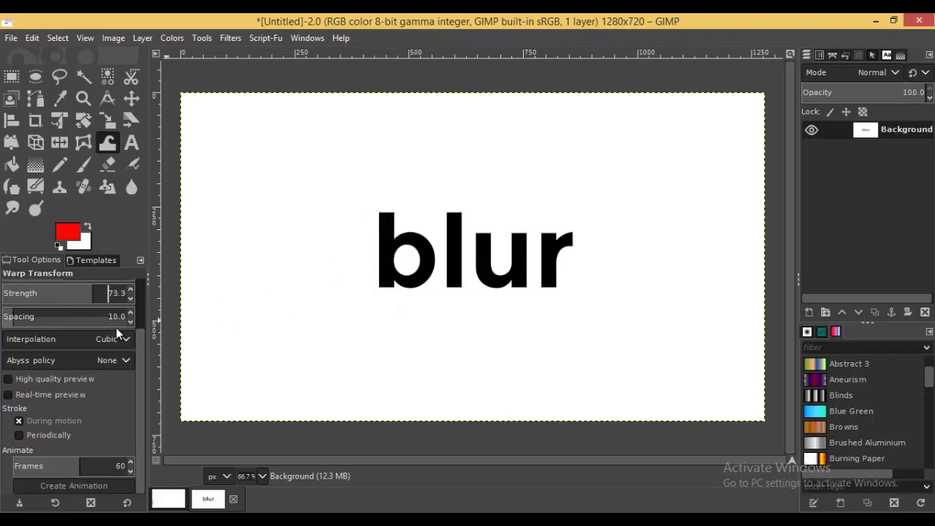
pyautogui.scroll(3, 142, 333)
# Step: Enlarge the warp brush and pull spikes up from the tops of b, l, u and r
pyautogui.moveTo(62, 312); pyautogui.dragTo(103, 310)
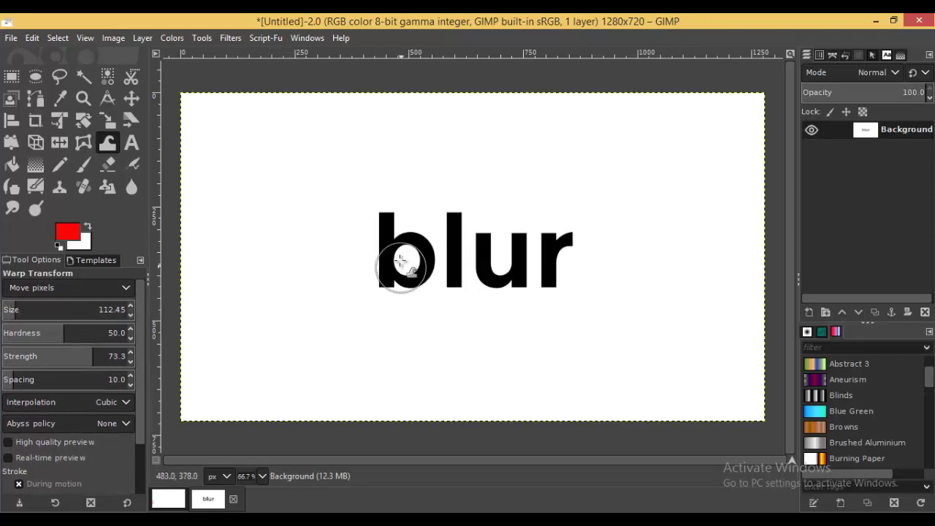
pyautogui.moveTo(385, 232); pyautogui.dragTo(333, 163)
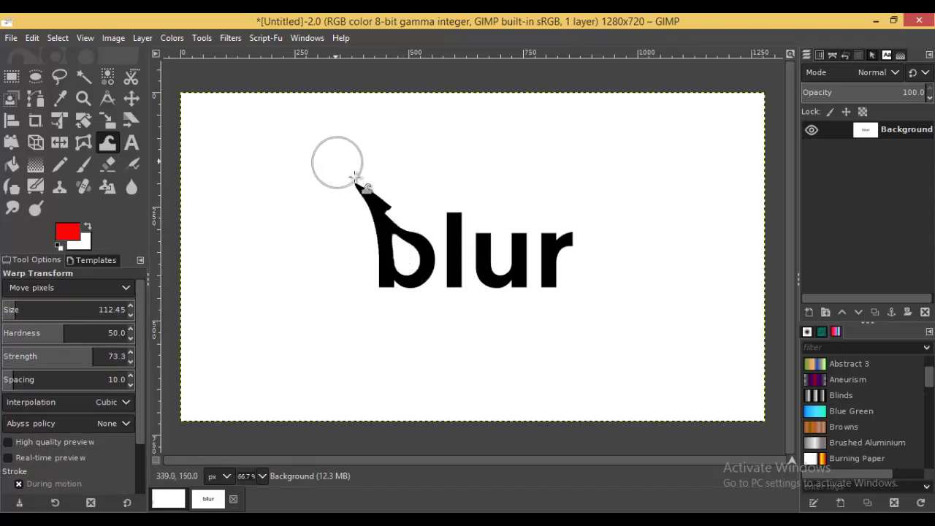
pyautogui.moveTo(438, 282); pyautogui.dragTo(428, 177)
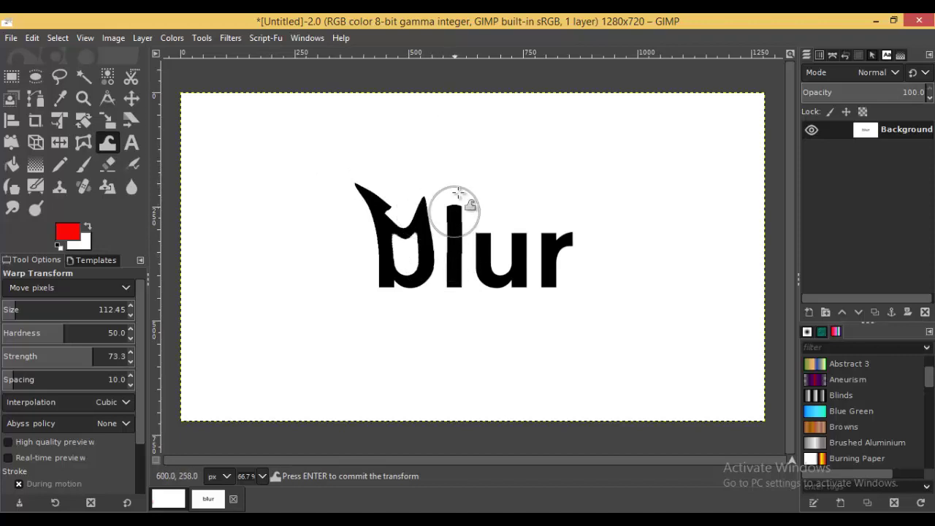
pyautogui.moveTo(456, 238); pyautogui.dragTo(478, 132)
pyautogui.moveTo(492, 271); pyautogui.dragTo(530, 186)
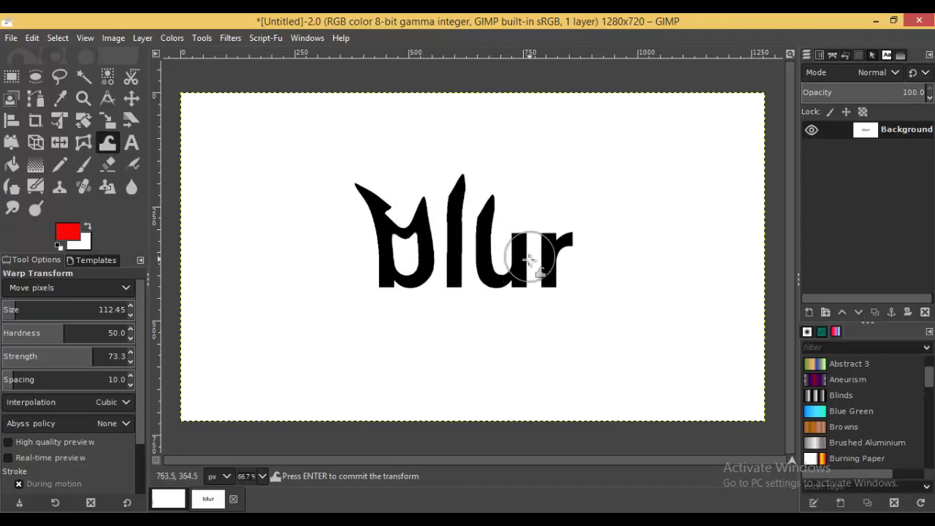
pyautogui.moveTo(538, 261); pyautogui.dragTo(501, 156)
pyautogui.moveTo(538, 234); pyautogui.dragTo(539, 172)
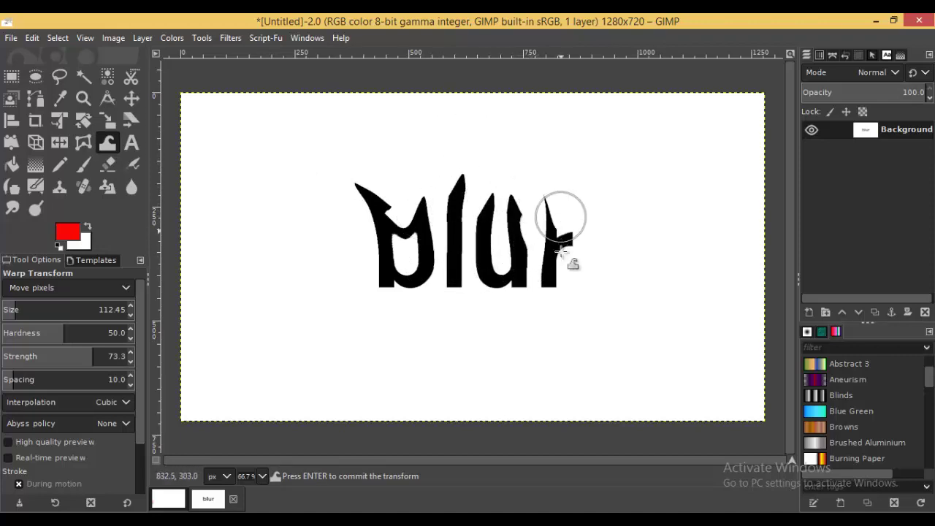
pyautogui.moveTo(559, 234); pyautogui.dragTo(589, 192)
# Step: Pull the bottoms of b, l, u and r down into pointed tails
pyautogui.moveTo(385, 297); pyautogui.dragTo(372, 337)
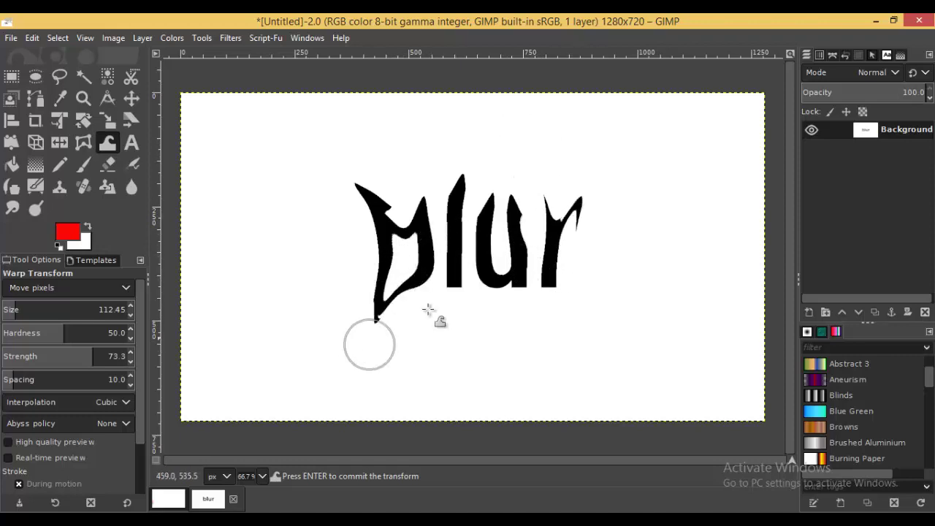
pyautogui.moveTo(446, 274); pyautogui.dragTo(438, 336)
pyautogui.moveTo(505, 295); pyautogui.dragTo(518, 362)
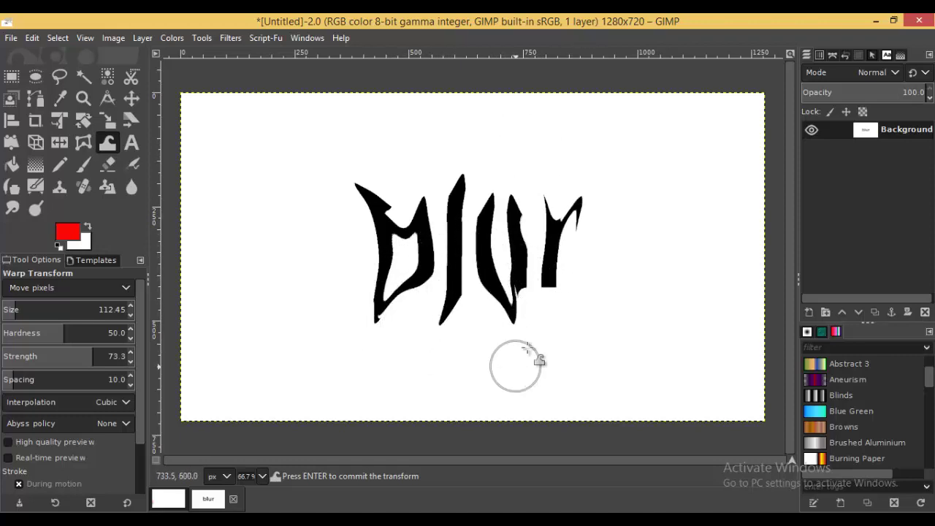
pyautogui.moveTo(547, 271); pyautogui.dragTo(595, 361)
pyautogui.moveTo(411, 312); pyautogui.dragTo(424, 387)
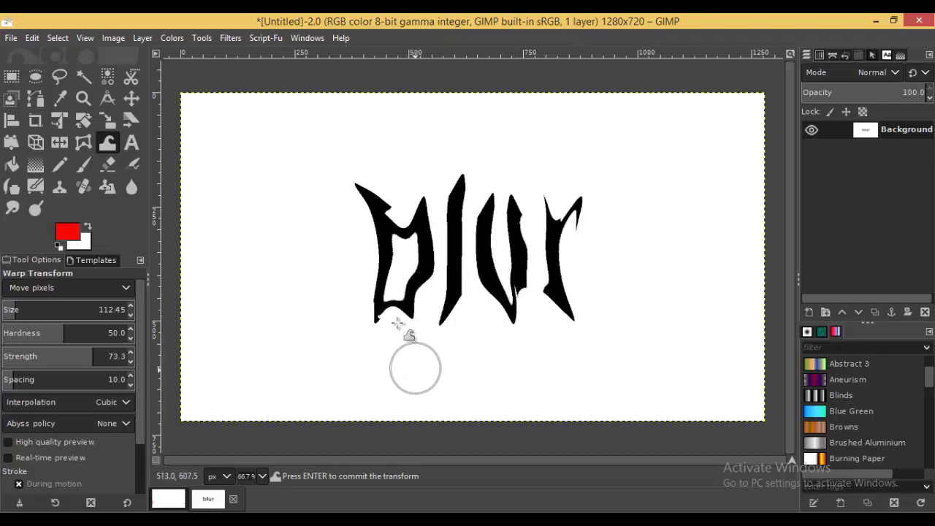
pyautogui.moveTo(383, 235); pyautogui.dragTo(361, 365)
pyautogui.moveTo(559, 302); pyautogui.dragTo(588, 373)
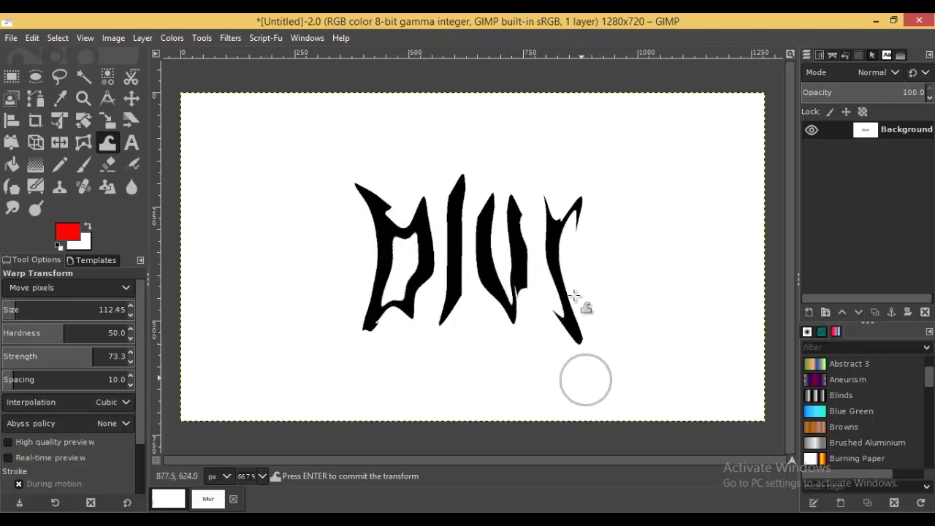
# Step: Lift more tall spikes from the r, l and b, then raise hardness to 69.2
pyautogui.moveTo(573, 241); pyautogui.dragTo(593, 154)
pyautogui.moveTo(530, 208); pyautogui.dragTo(521, 153)
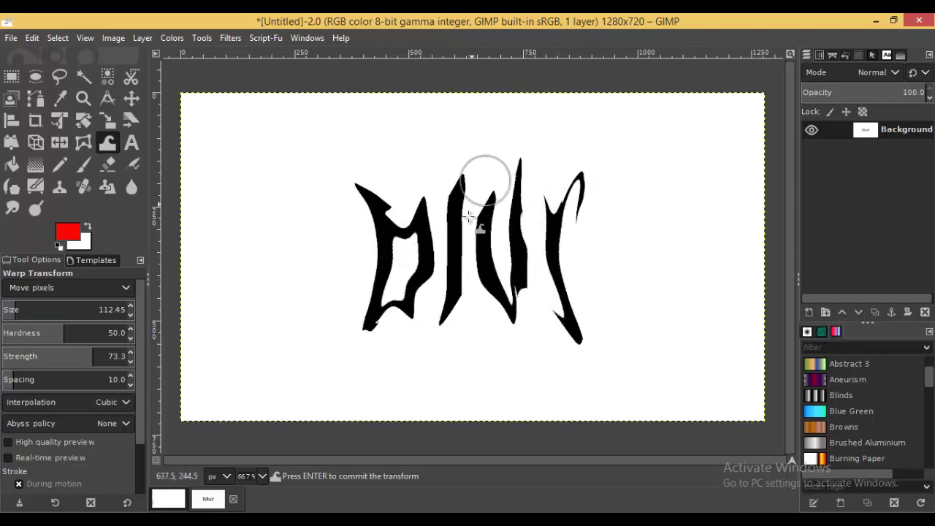
pyautogui.moveTo(480, 177); pyautogui.dragTo(455, 157)
pyautogui.moveTo(430, 225); pyautogui.dragTo(420, 157)
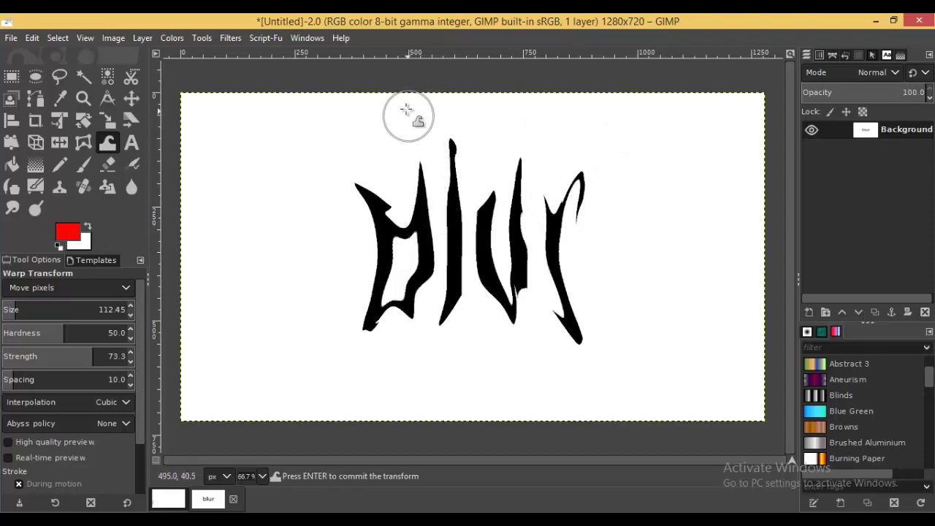
pyautogui.moveTo(61, 333); pyautogui.dragTo(94, 333)
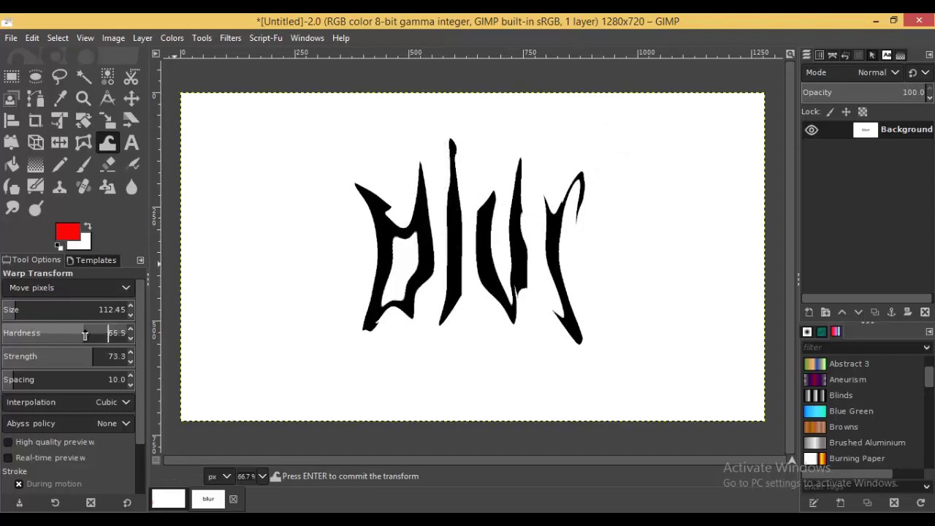
# Step: Stretch further spikes upward and long tails downward across all the letters
pyautogui.moveTo(398, 267); pyautogui.dragTo(402, 124)
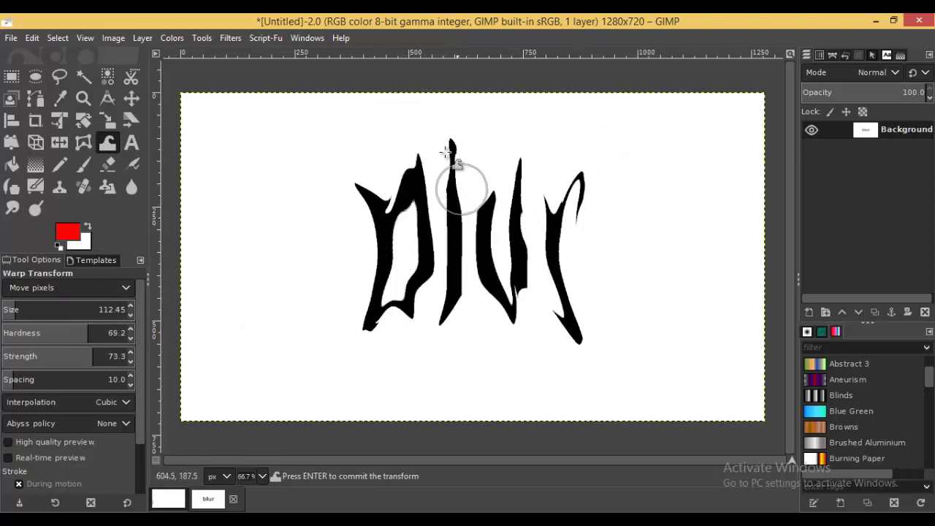
pyautogui.moveTo(448, 180); pyautogui.dragTo(436, 123)
pyautogui.moveTo(406, 276); pyautogui.dragTo(402, 391)
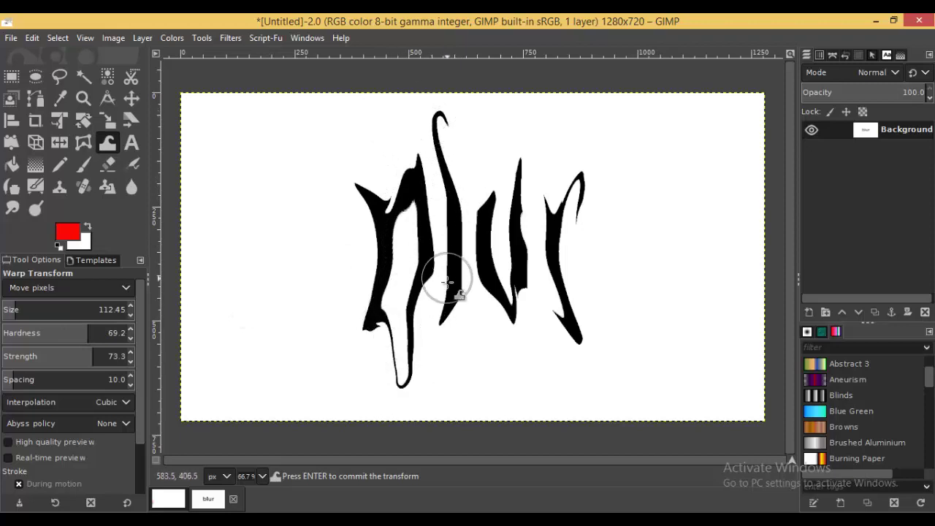
pyautogui.moveTo(444, 282); pyautogui.dragTo(437, 376)
pyautogui.moveTo(490, 292); pyautogui.dragTo(486, 387)
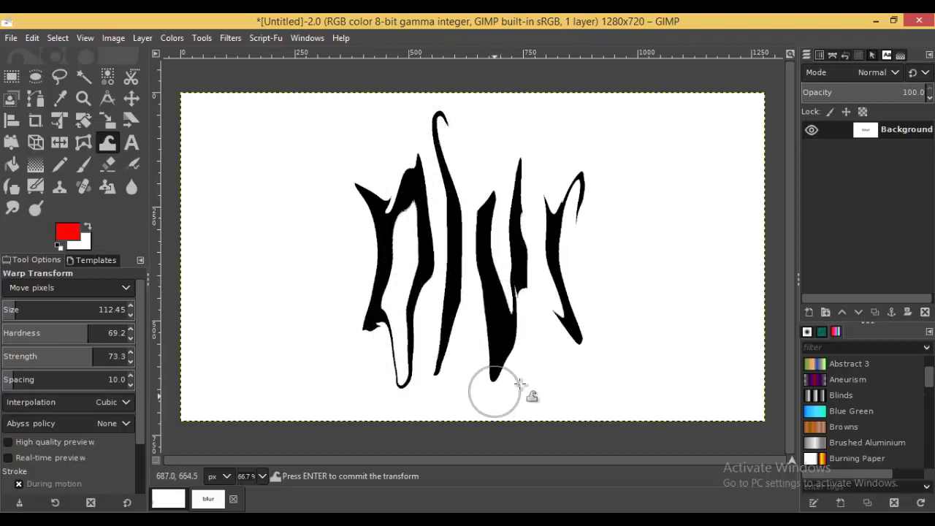
pyautogui.moveTo(559, 313); pyautogui.dragTo(587, 380)
pyautogui.moveTo(580, 255); pyautogui.dragTo(594, 103)
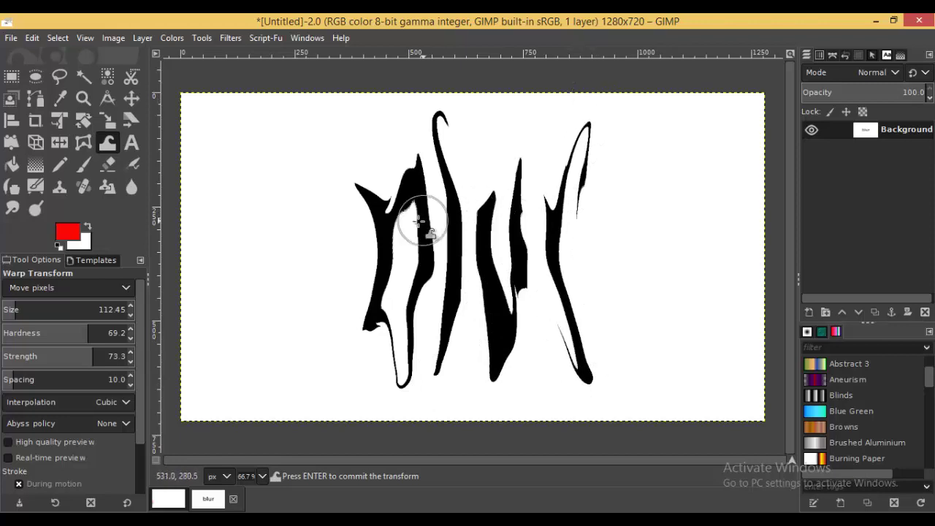
pyautogui.moveTo(387, 205); pyautogui.dragTo(310, 111)
pyautogui.moveTo(353, 282)
pyautogui.mouseDown()
pyautogui.moveTo(365, 312)
pyautogui.moveTo(351, 337)
pyautogui.moveTo(371, 334)
pyautogui.mouseUp()
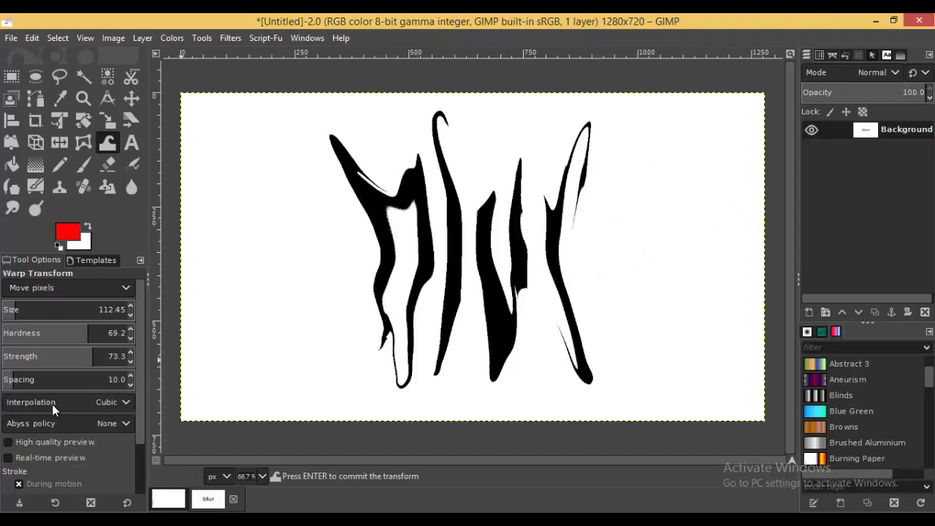
# Step: Set the Abyss policy to Loop and create the 60-frame warp animation
pyautogui.click(110, 423)
pyautogui.click(92, 432)
pyautogui.scroll(-3, 142, 409)
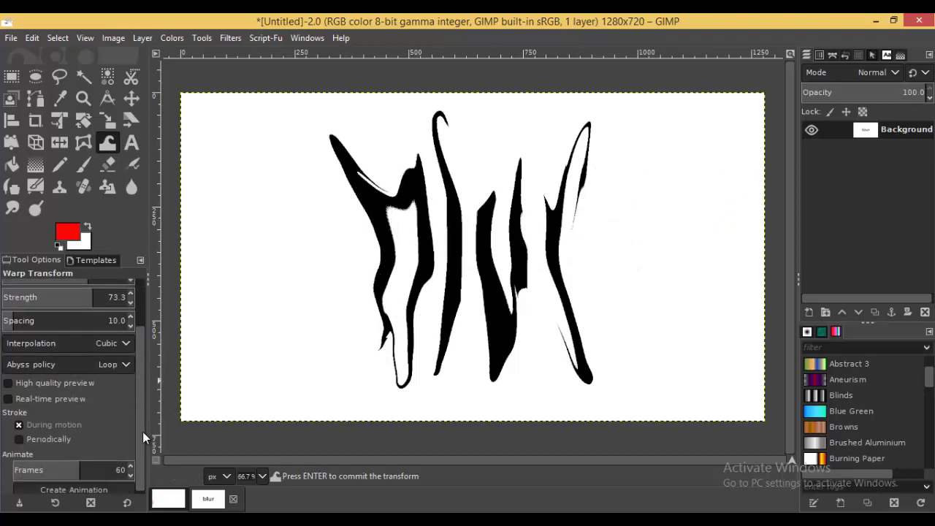
pyautogui.click(62, 486)
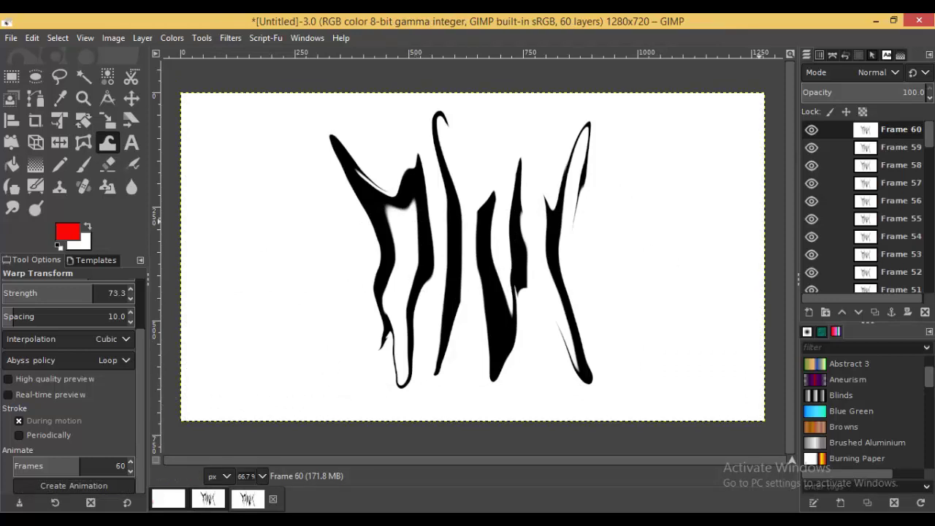
# Step: Inspect animation Frames 1, 2 and 3 in the Layers panel
pyautogui.moveTo(932, 139); pyautogui.dragTo(930, 295)
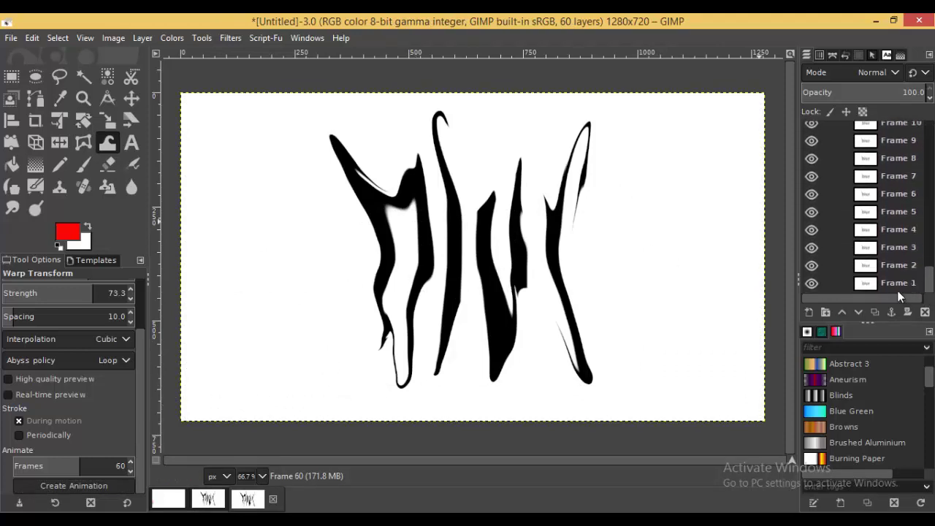
pyautogui.click(895, 285)
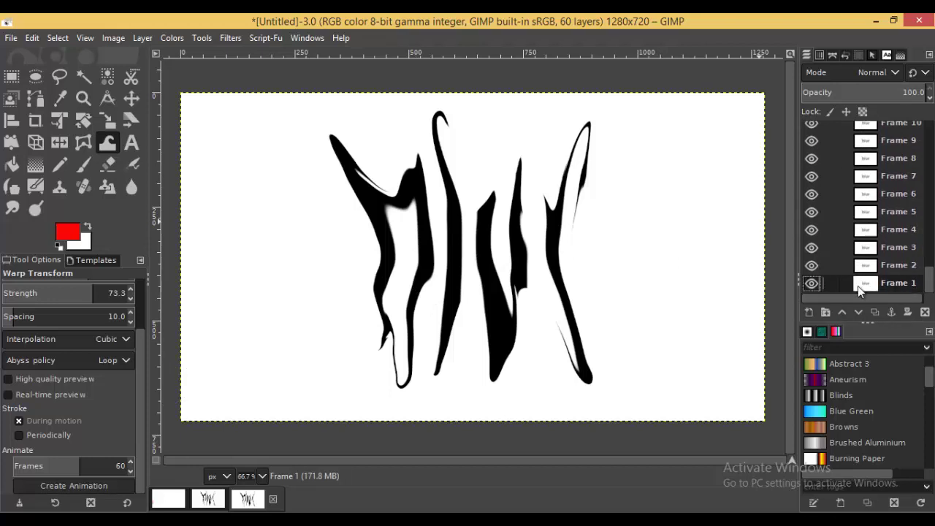
pyautogui.click(877, 266)
pyautogui.click(893, 245)
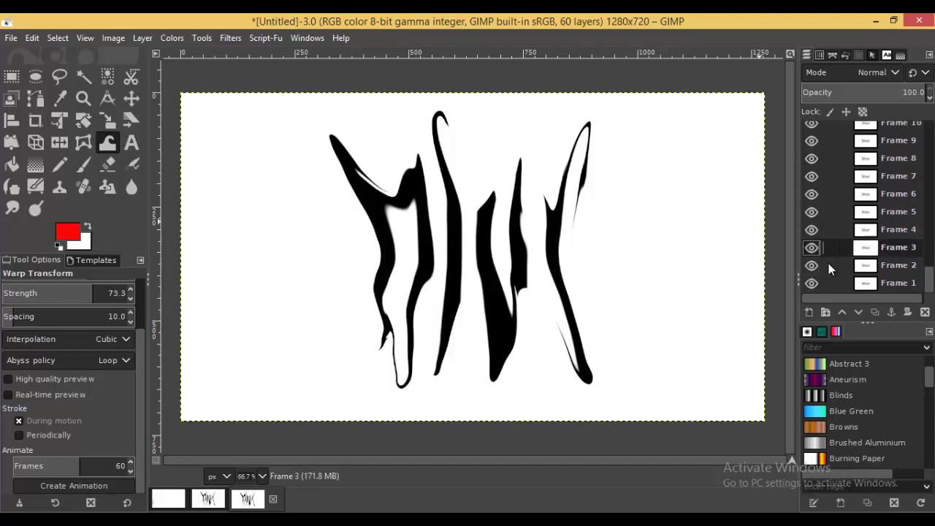
pyautogui.click(227, 40)
pyautogui.moveTo(255, 319)
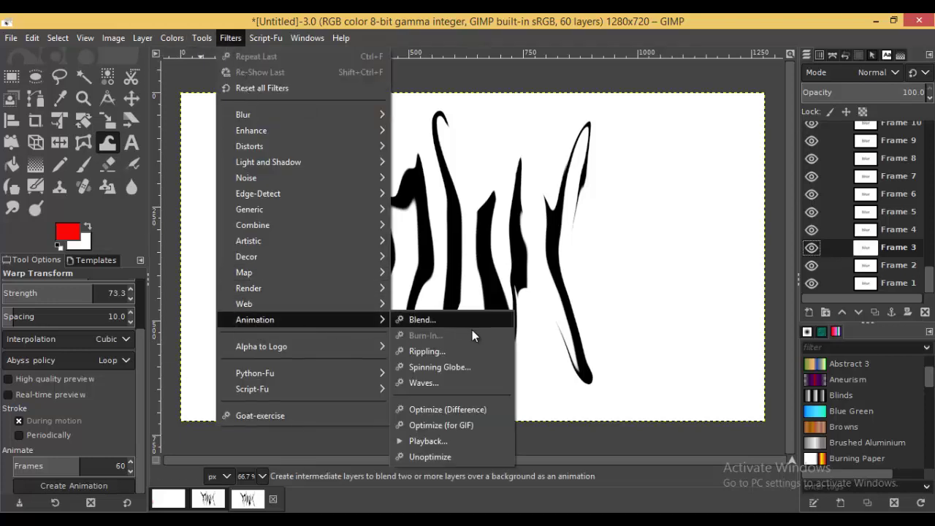
# Step: Play the animation in a maximized Playback preview window
pyautogui.click(435, 443)
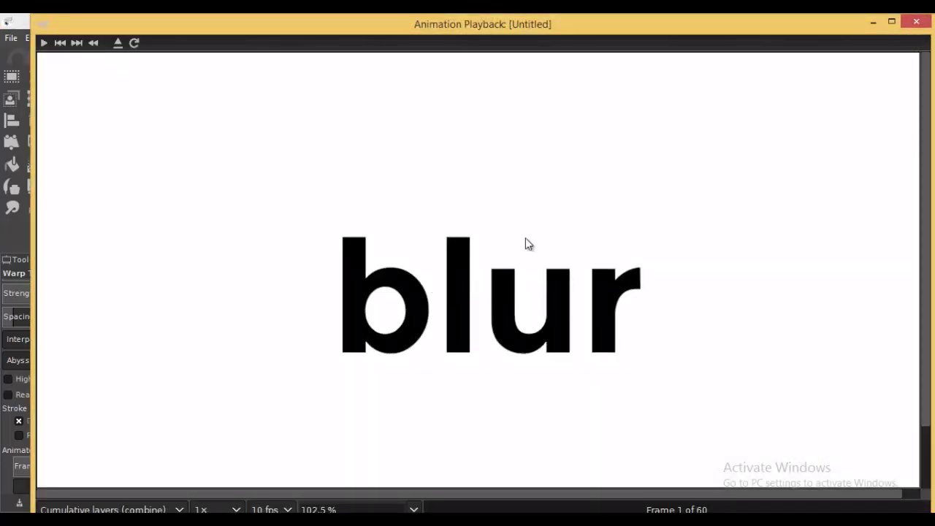
pyautogui.press('space')
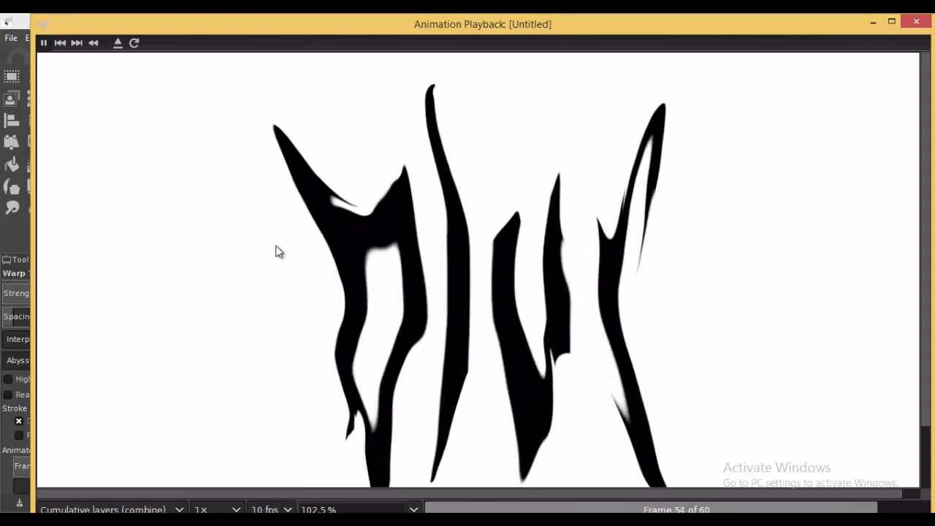
pyautogui.doubleClick(530, 29)
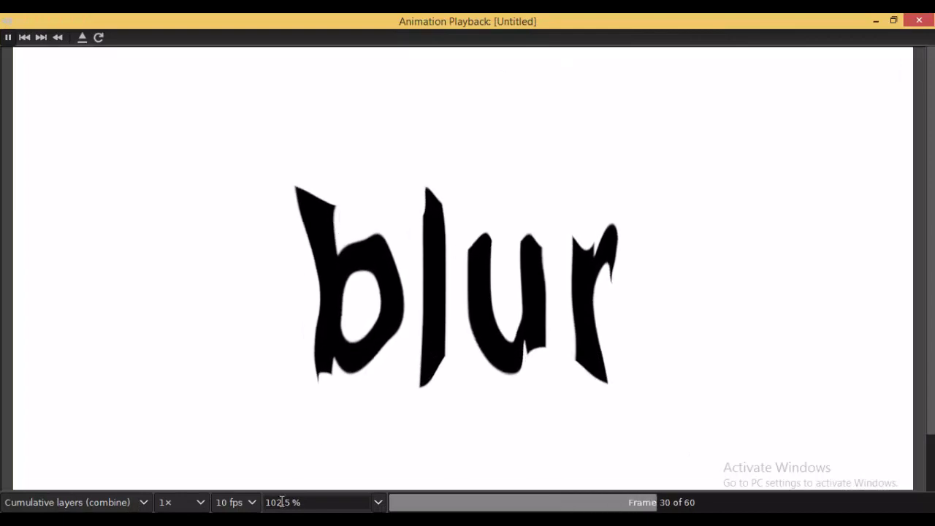
# Step: Change playback speed to 30 fps, then 60 fps, then stop and close the preview
pyautogui.click(233, 501)
pyautogui.click(227, 436)
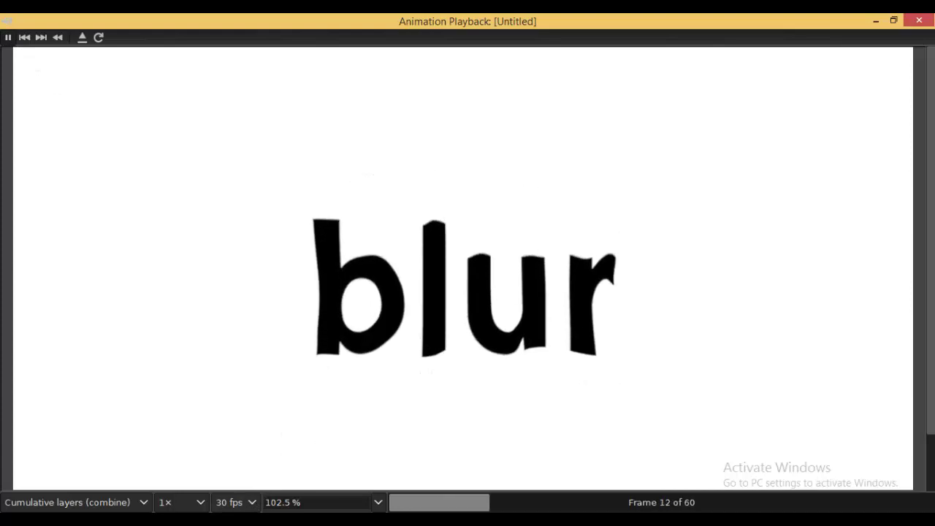
pyautogui.click(234, 501)
pyautogui.click(229, 469)
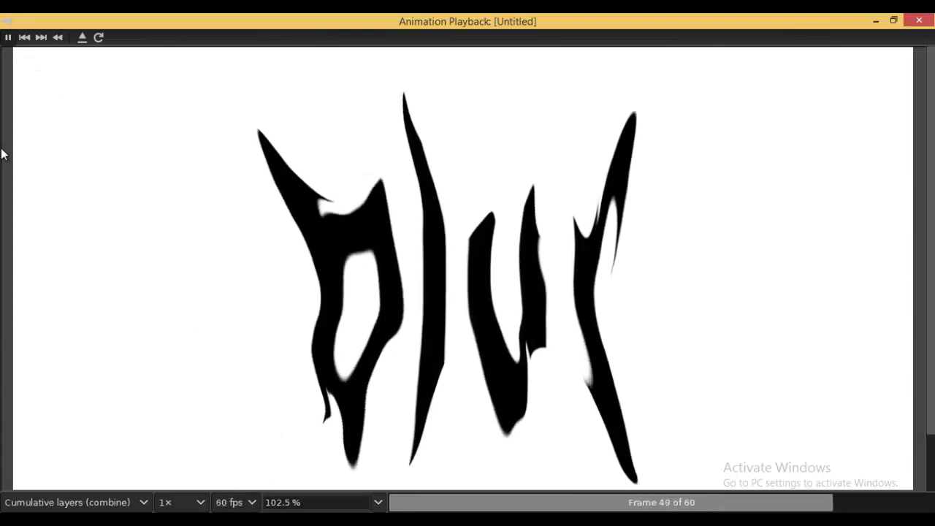
pyautogui.click(10, 42)
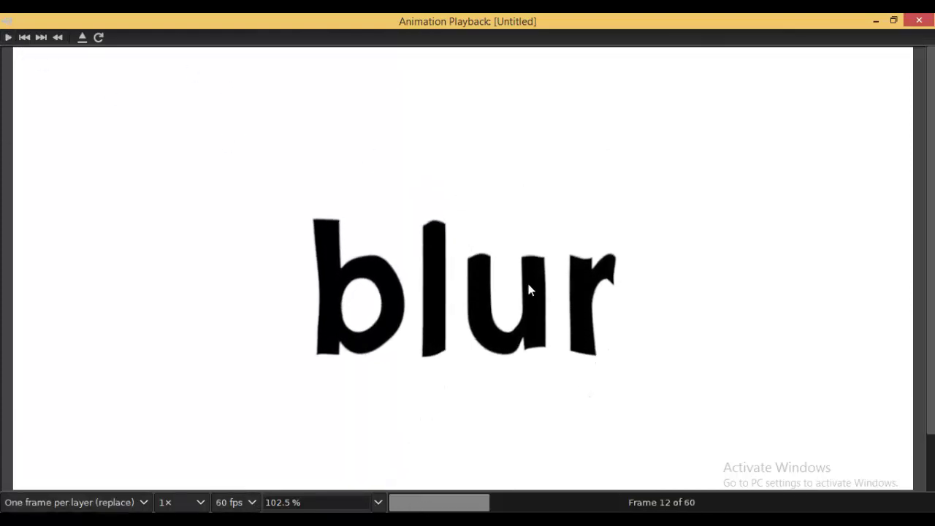
pyautogui.click(932, 22)
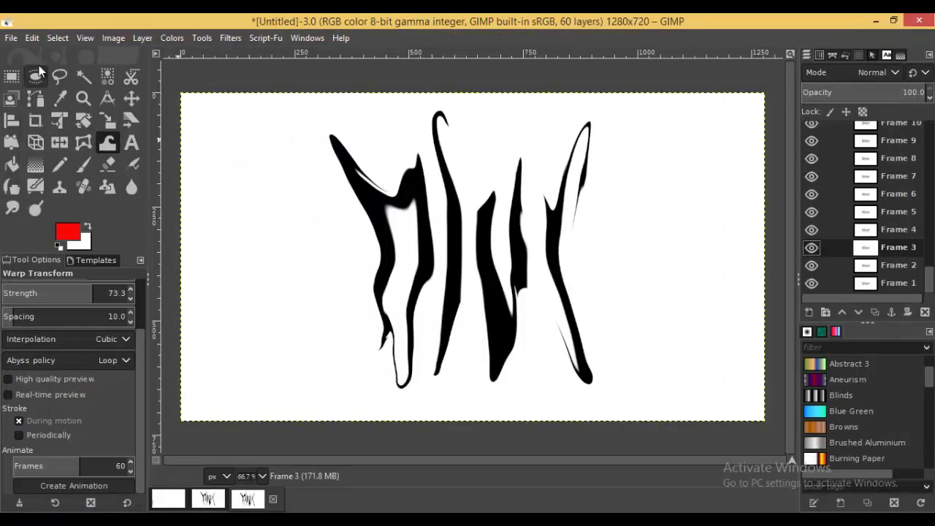
# Step: Export the image as Untitled.gif on the Desktop with GIF image file type
pyautogui.click(11, 38)
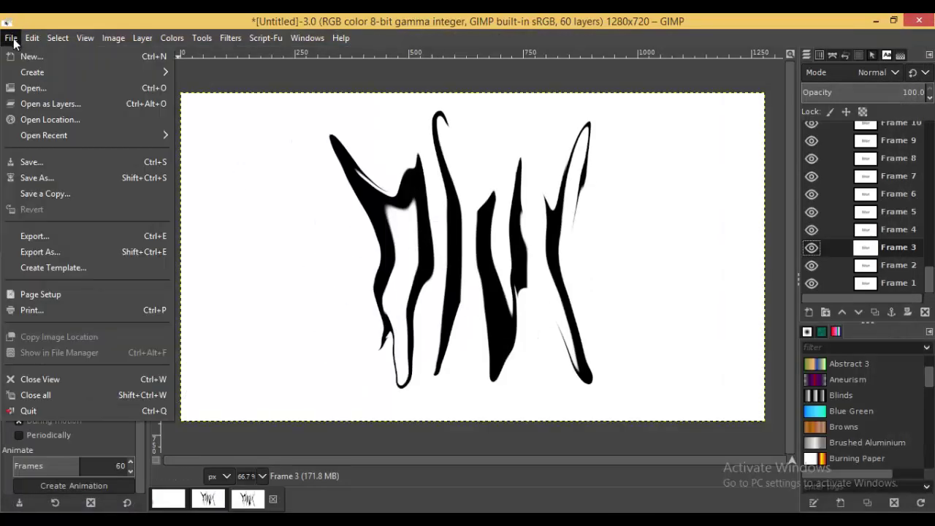
pyautogui.click(43, 252)
pyautogui.scroll(-2, 197, 383)
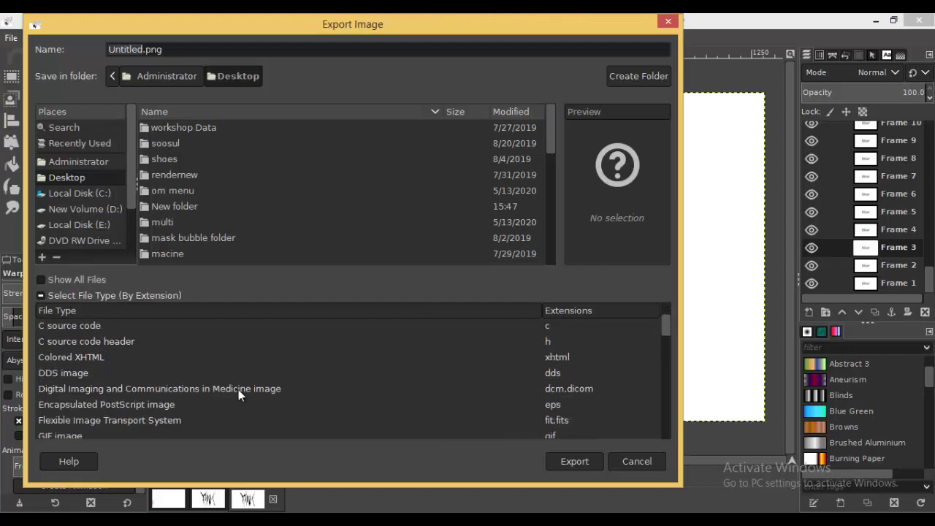
pyautogui.scroll(-2, 336, 377)
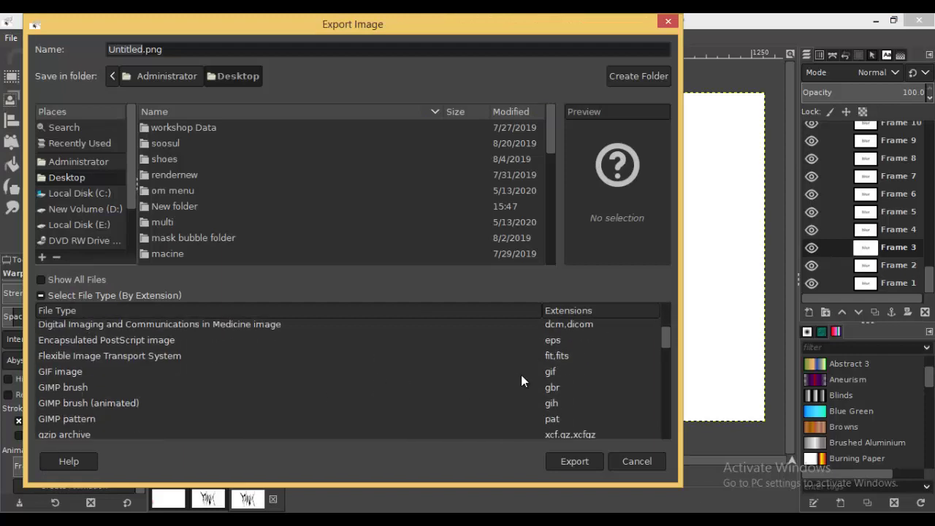
pyautogui.click(521, 373)
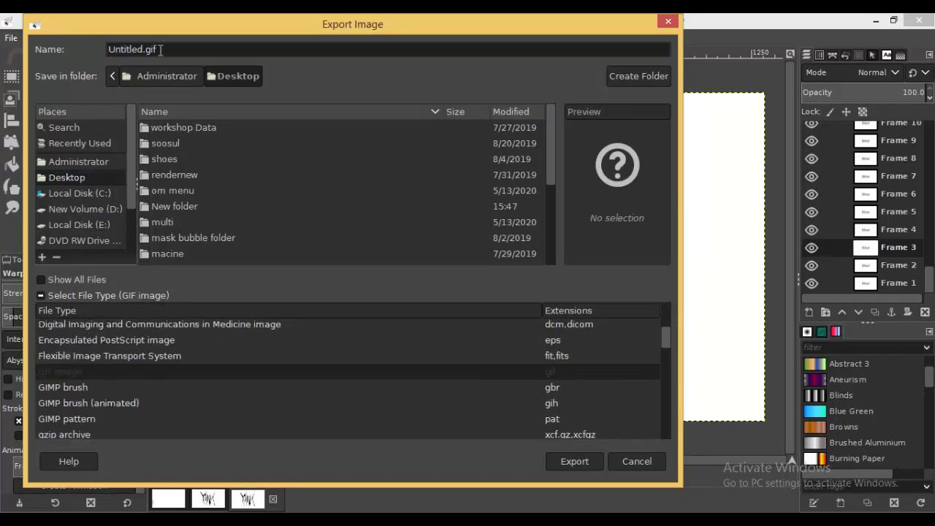
pyautogui.click(575, 463)
pyautogui.click(574, 461)
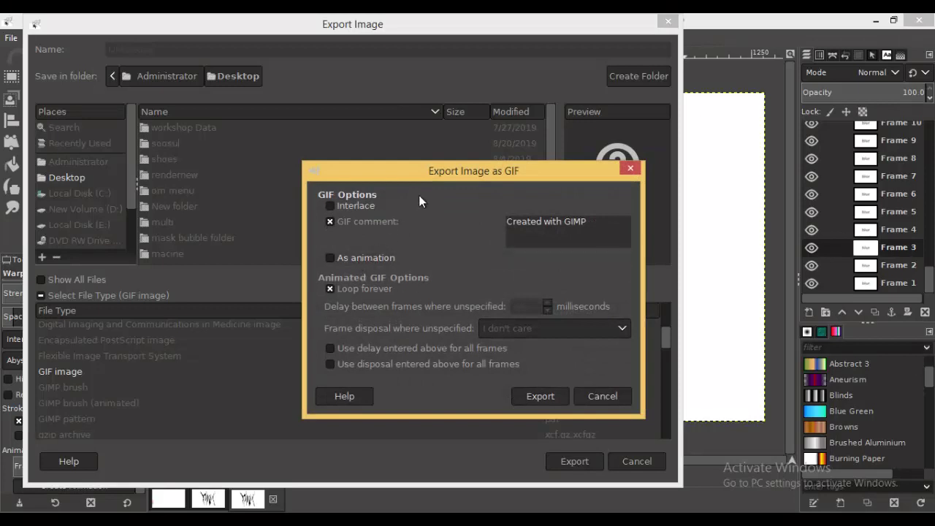
# Step: Export as an animation with a 10 ms frame delay, looping forever
pyautogui.moveTo(389, 164); pyautogui.dragTo(331, 141)
pyautogui.click(288, 233)
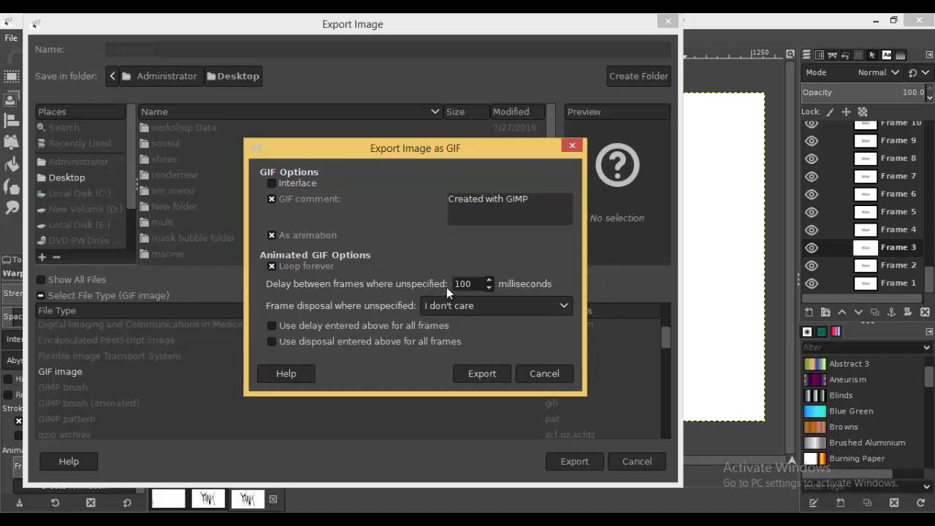
pyautogui.write('0')
pyautogui.moveTo(467, 283)
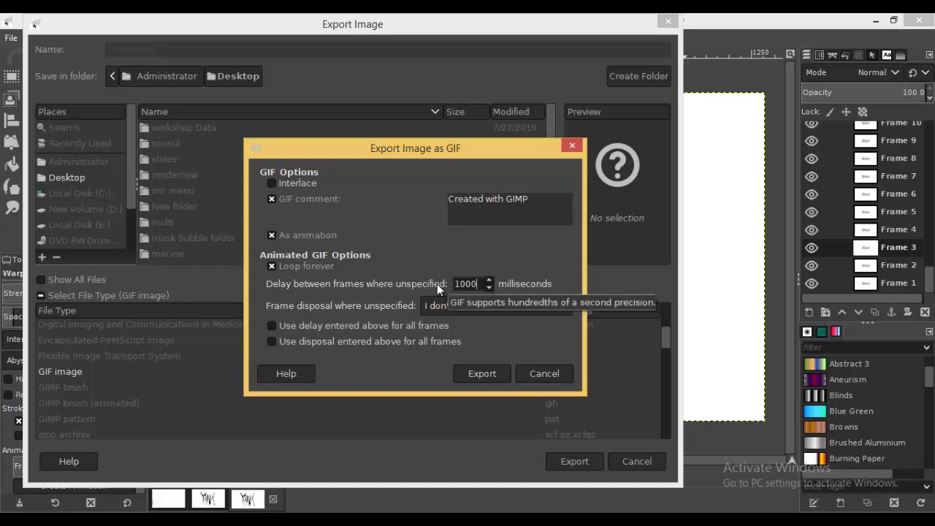
pyautogui.moveTo(474, 285); pyautogui.dragTo(405, 282)
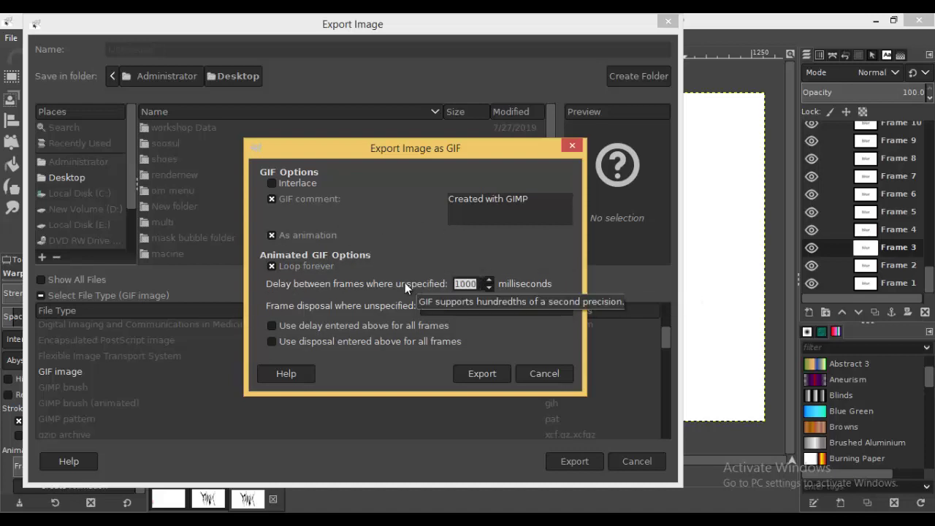
pyautogui.write('10')
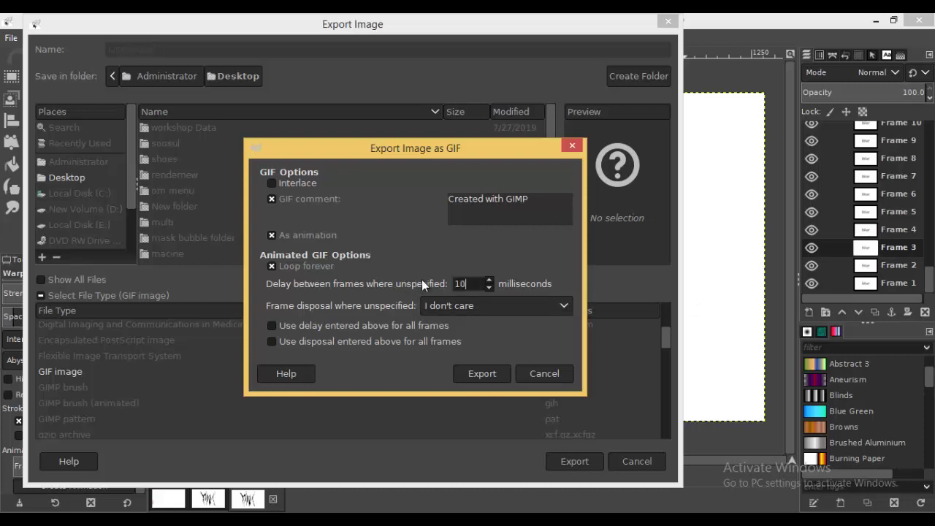
pyautogui.moveTo(409, 150); pyautogui.dragTo(371, 143)
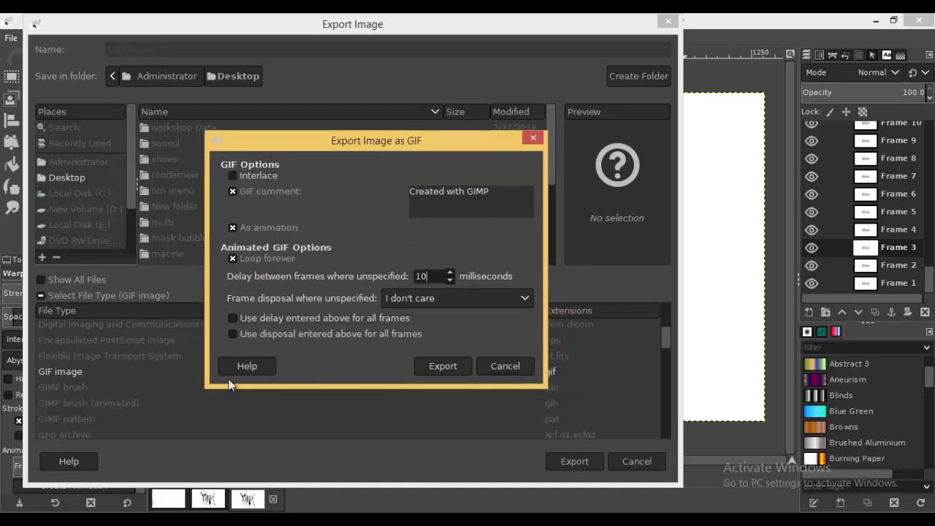
pyautogui.click(442, 366)
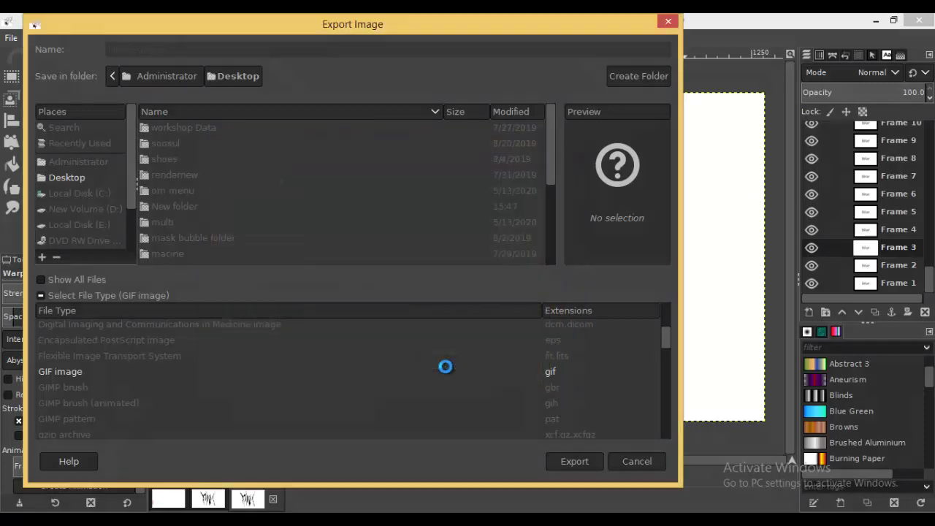